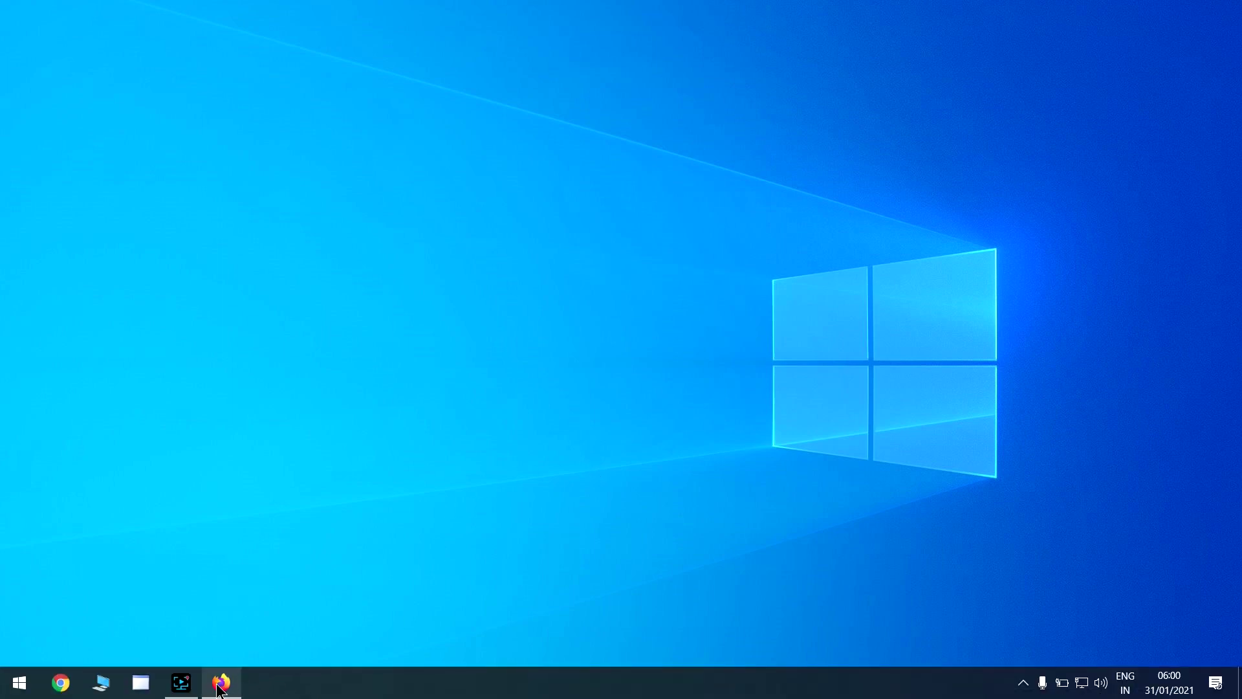
# Search Google for 'turbo c++' in Firefox and open the developerinsider.co install guide
pyautogui.click(220, 683)
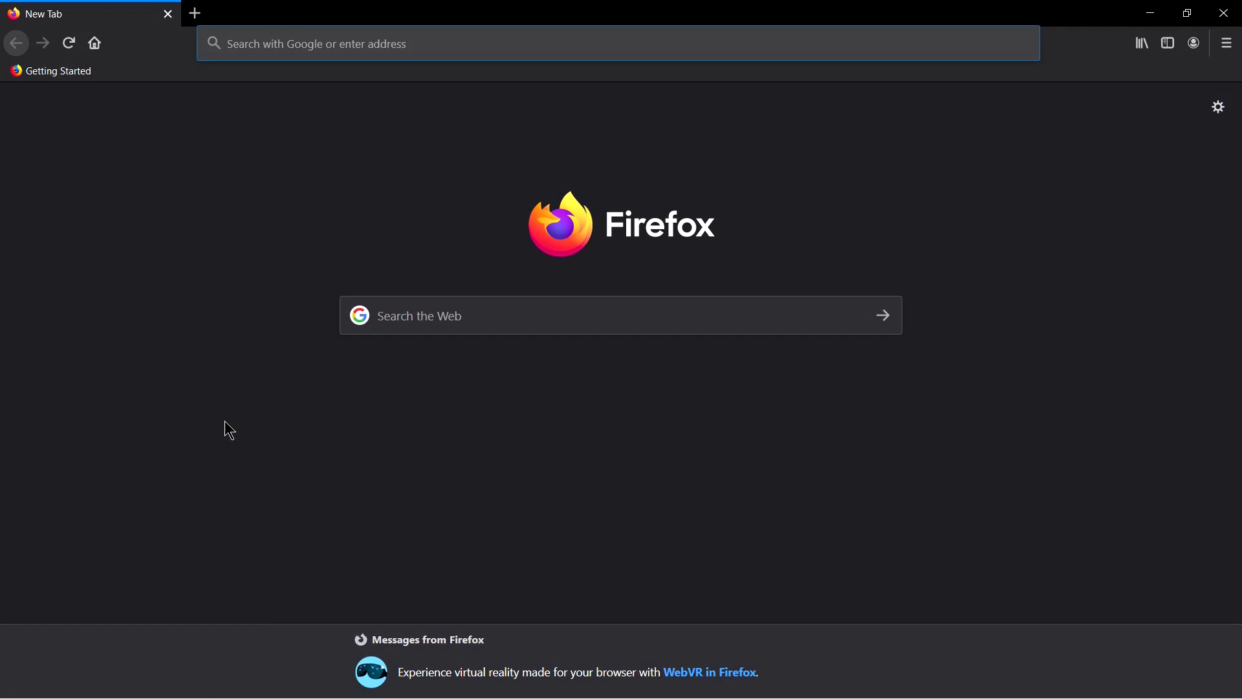
pyautogui.write('turbo')
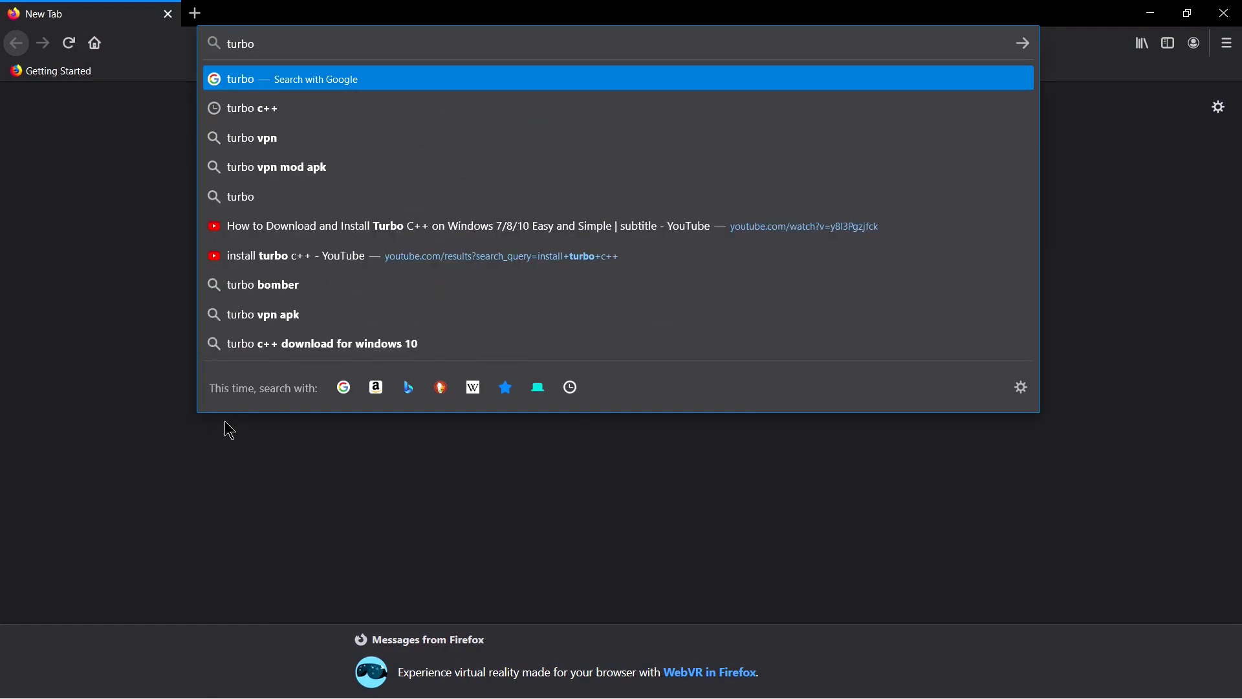
pyautogui.write(' c++')
pyautogui.press('Return')
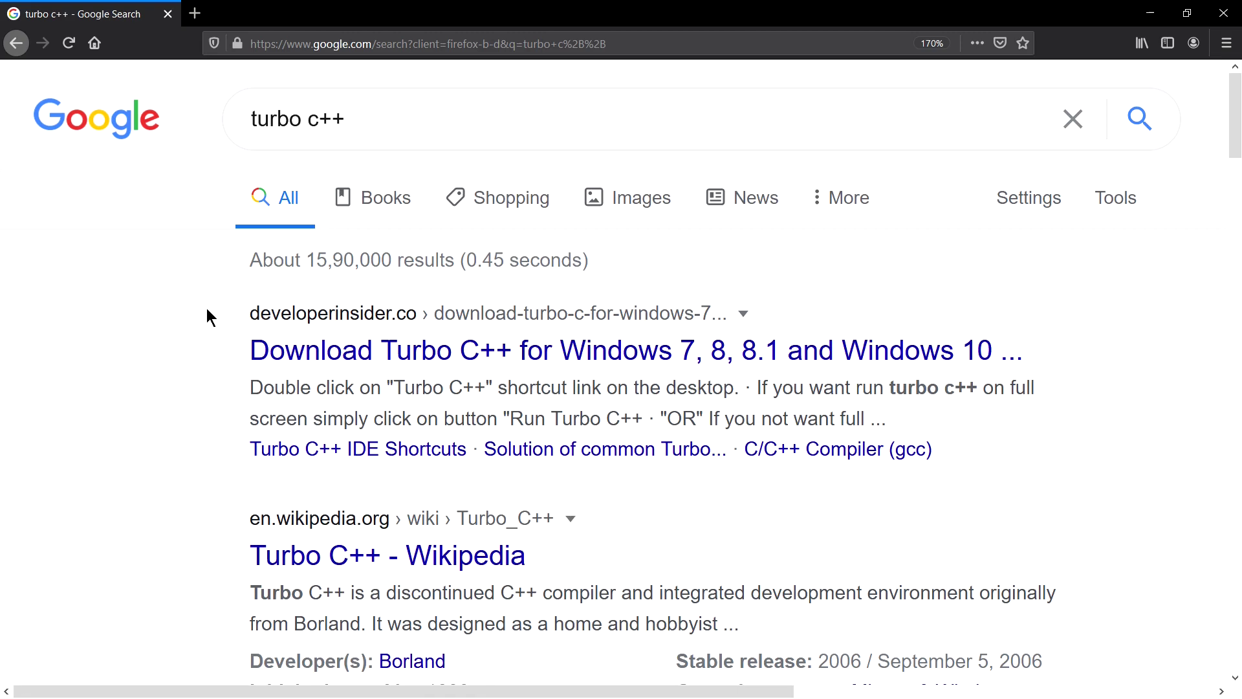
pyautogui.click(386, 361)
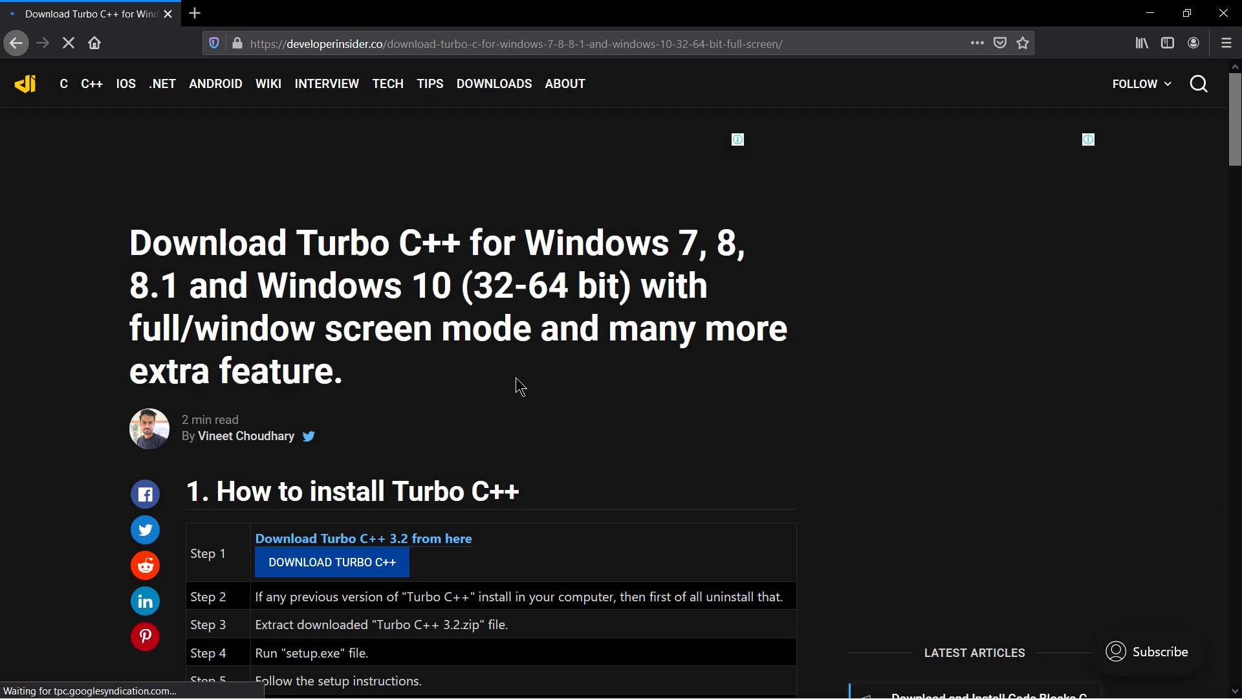
pyautogui.scroll(-3, 521, 386)
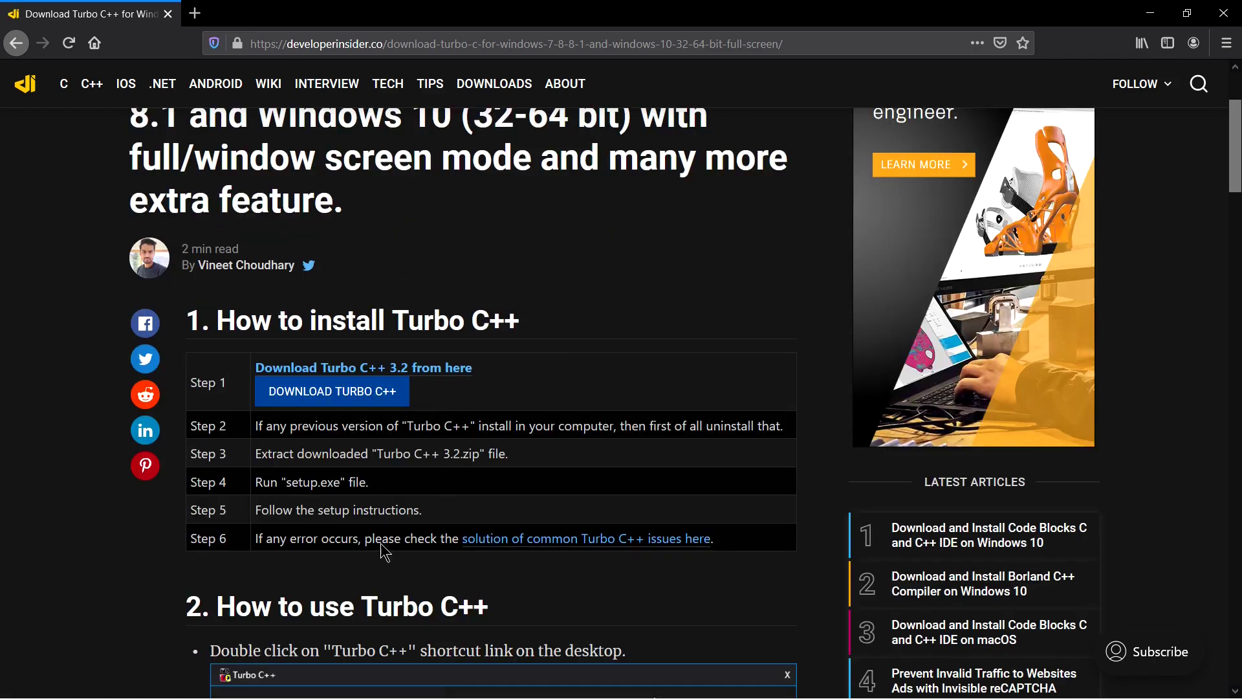
# Save Turbo.C.3.2.zip from the article and show it in the Downloads folder
pyautogui.click(366, 406)
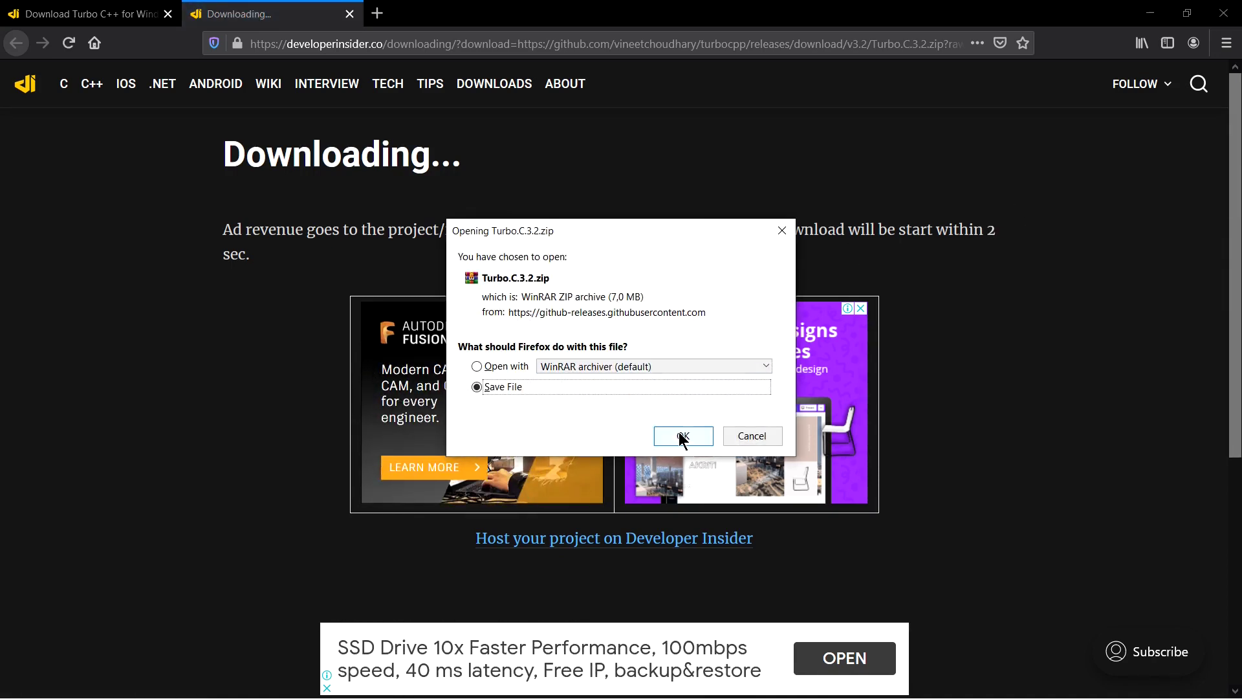
pyautogui.click(683, 437)
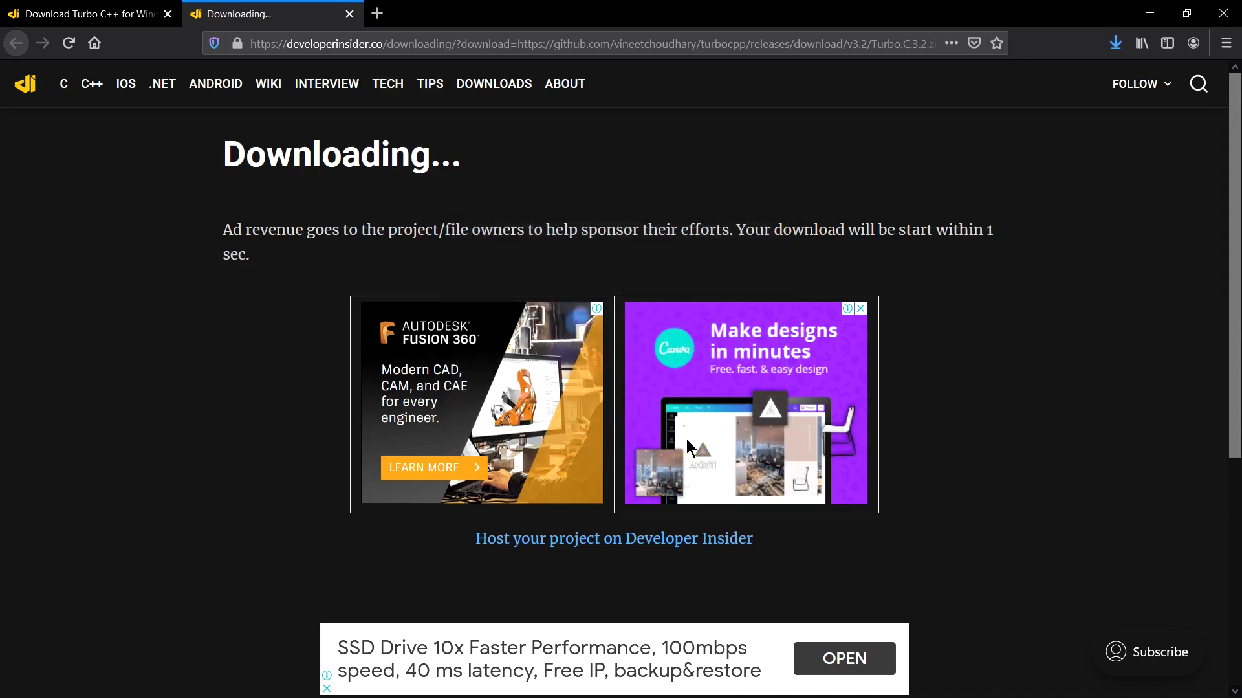
pyautogui.click(1116, 44)
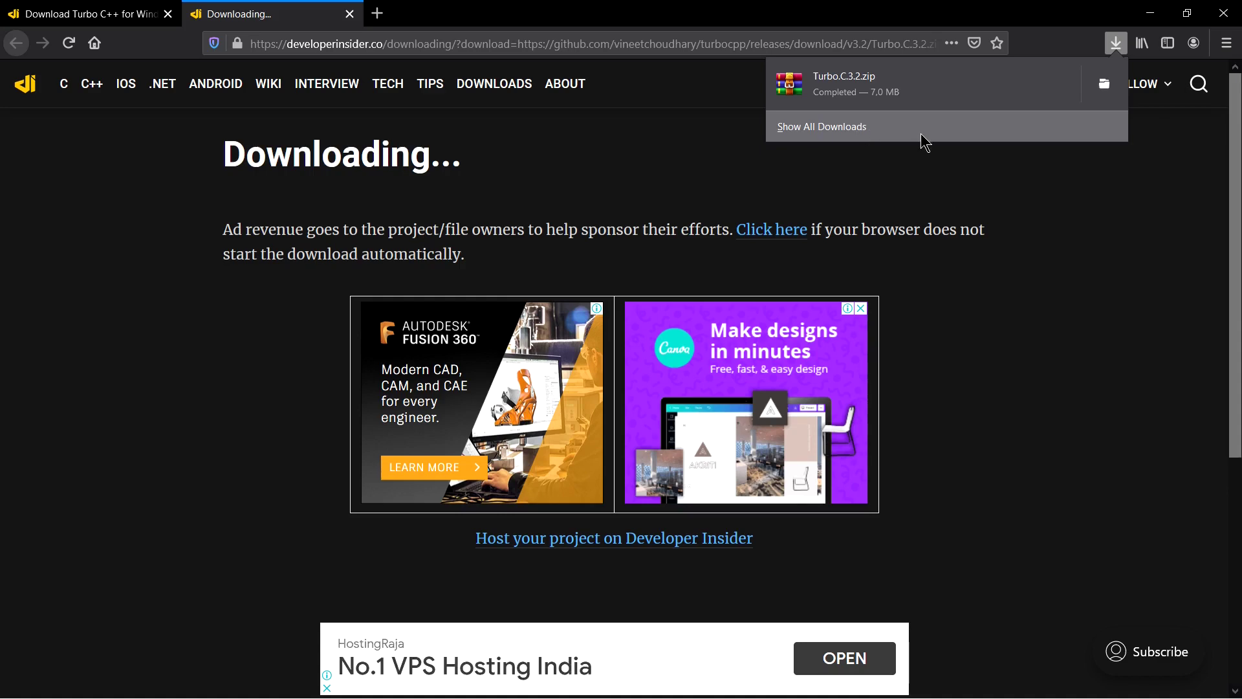
pyautogui.click(1116, 89)
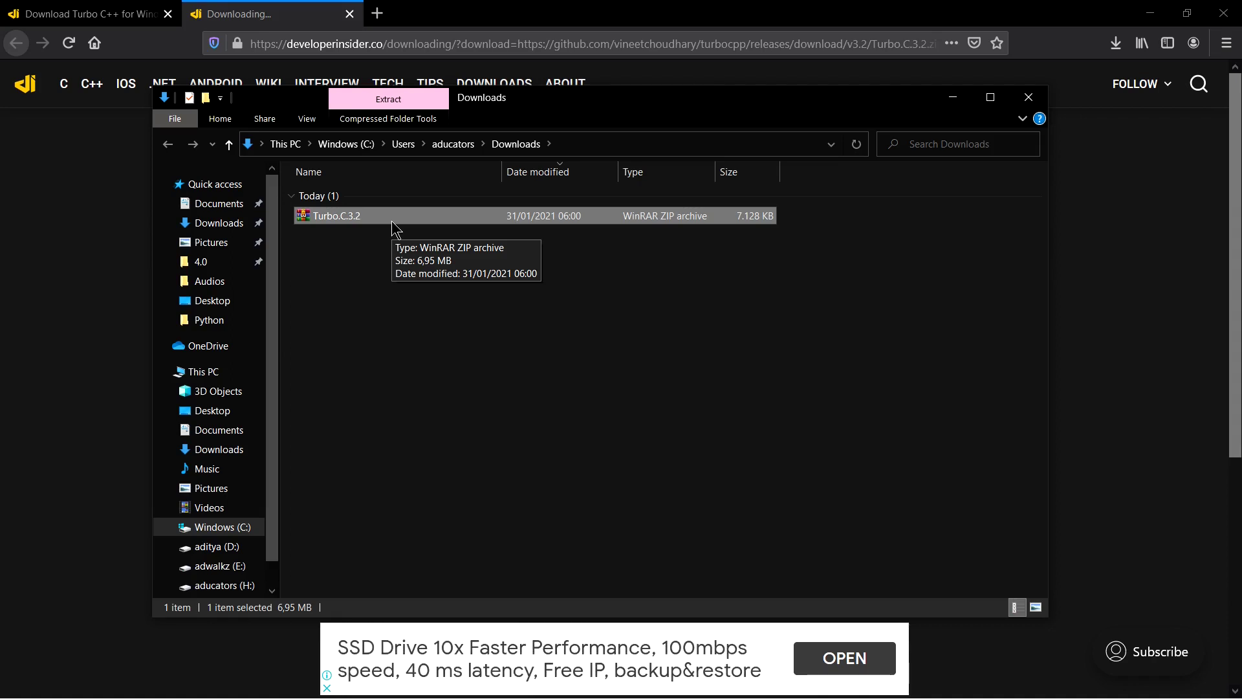
# Extract Turbo.C.3.2.zip here and run setup.exe from the Turbo.C.3.2 folder
pyautogui.rightClick(354, 218)
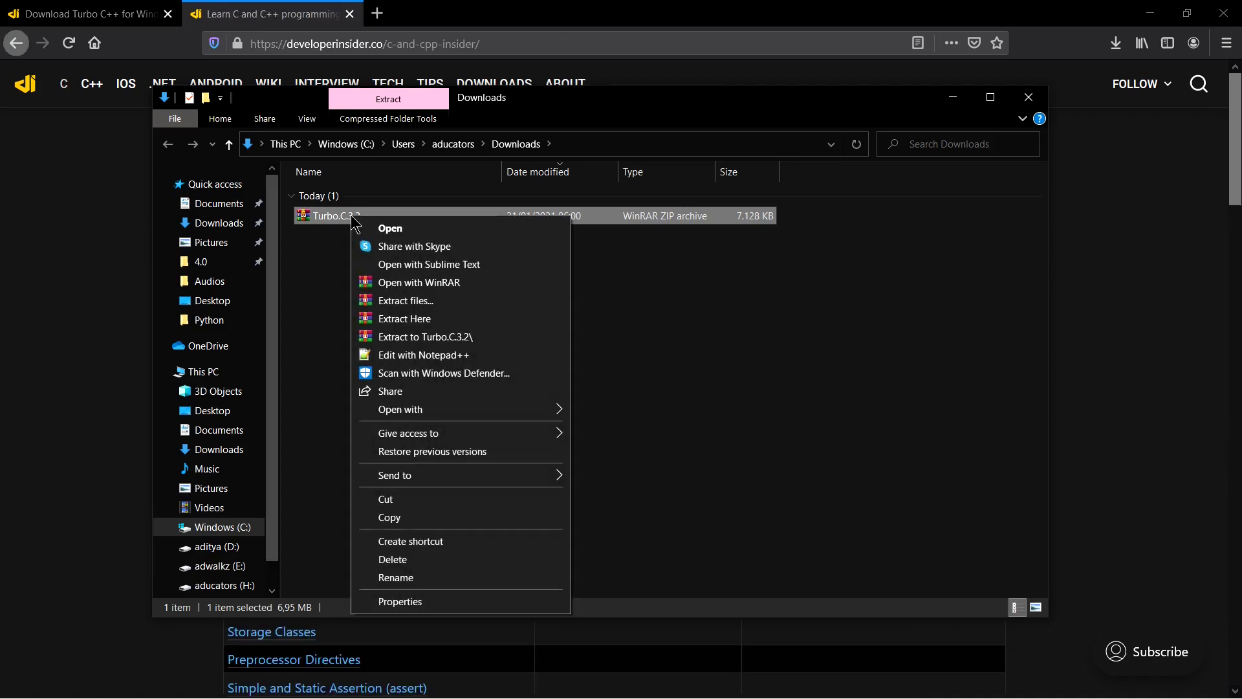
pyautogui.click(394, 320)
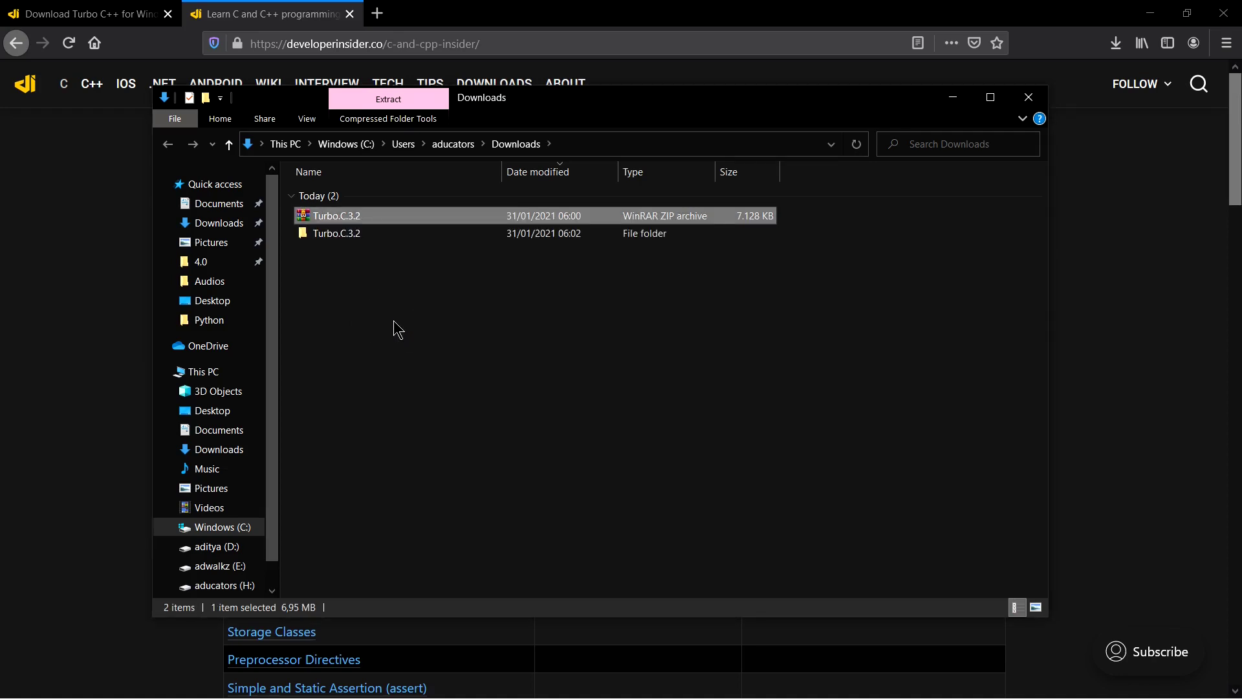
pyautogui.click(393, 320)
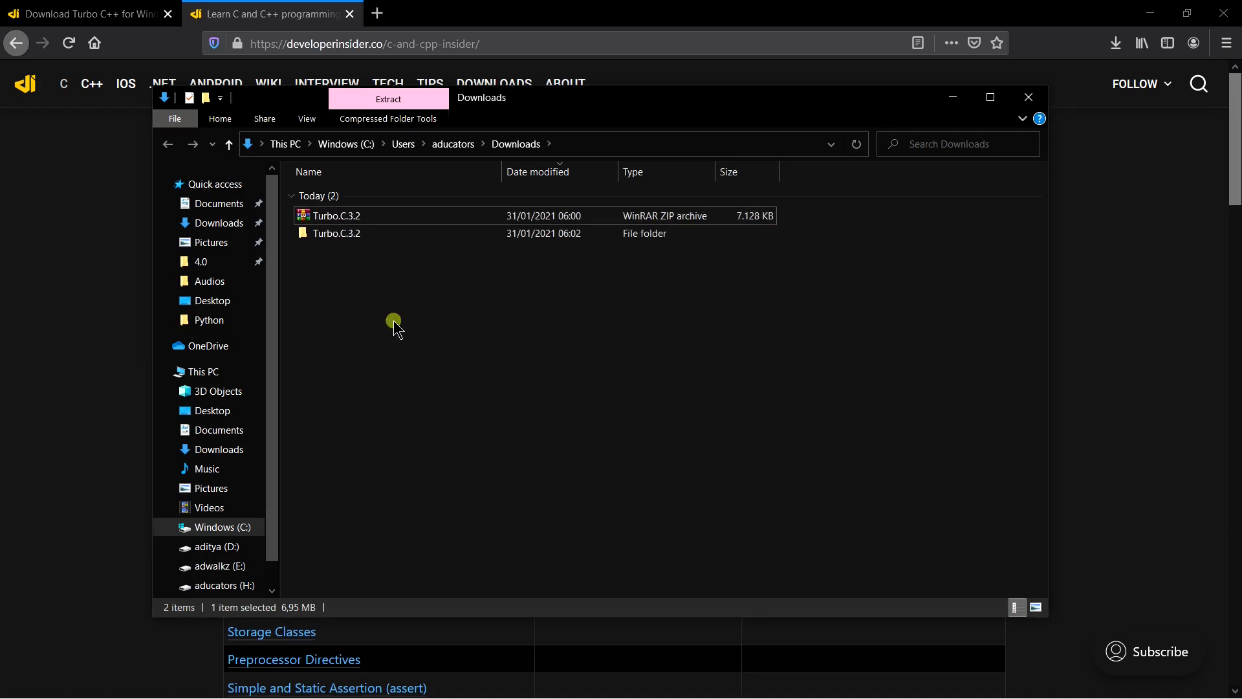
pyautogui.click(378, 243)
pyautogui.doubleClick(378, 243)
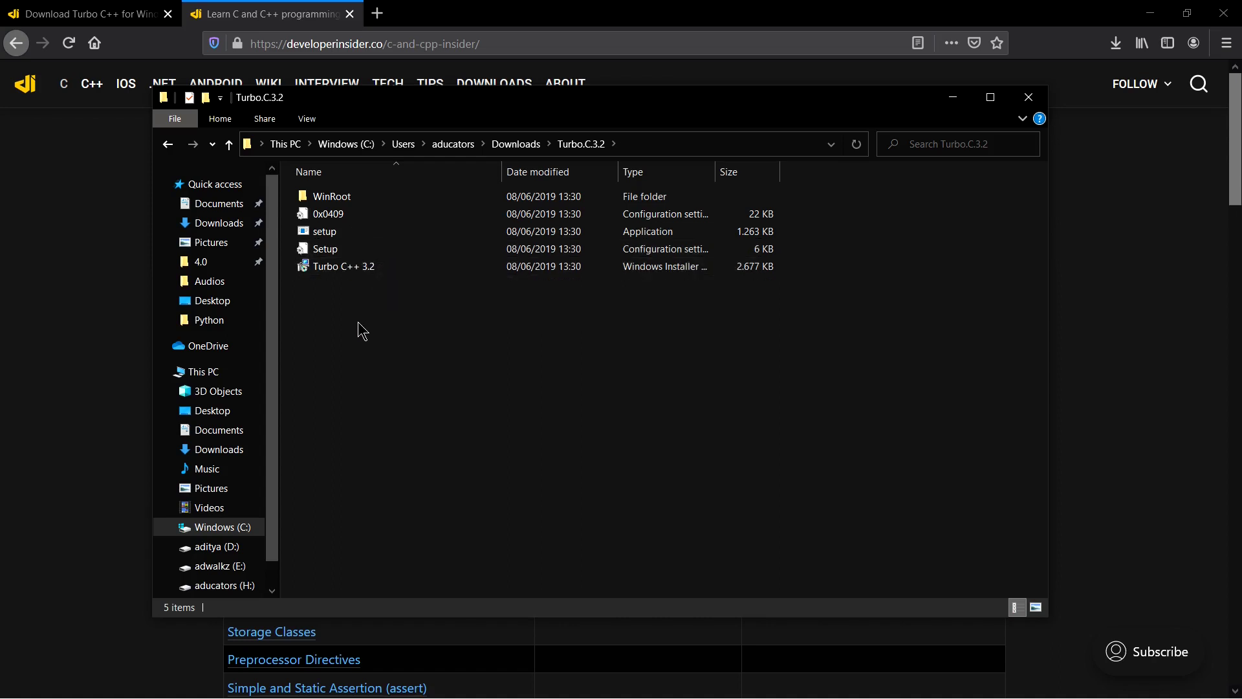
pyautogui.click(348, 231)
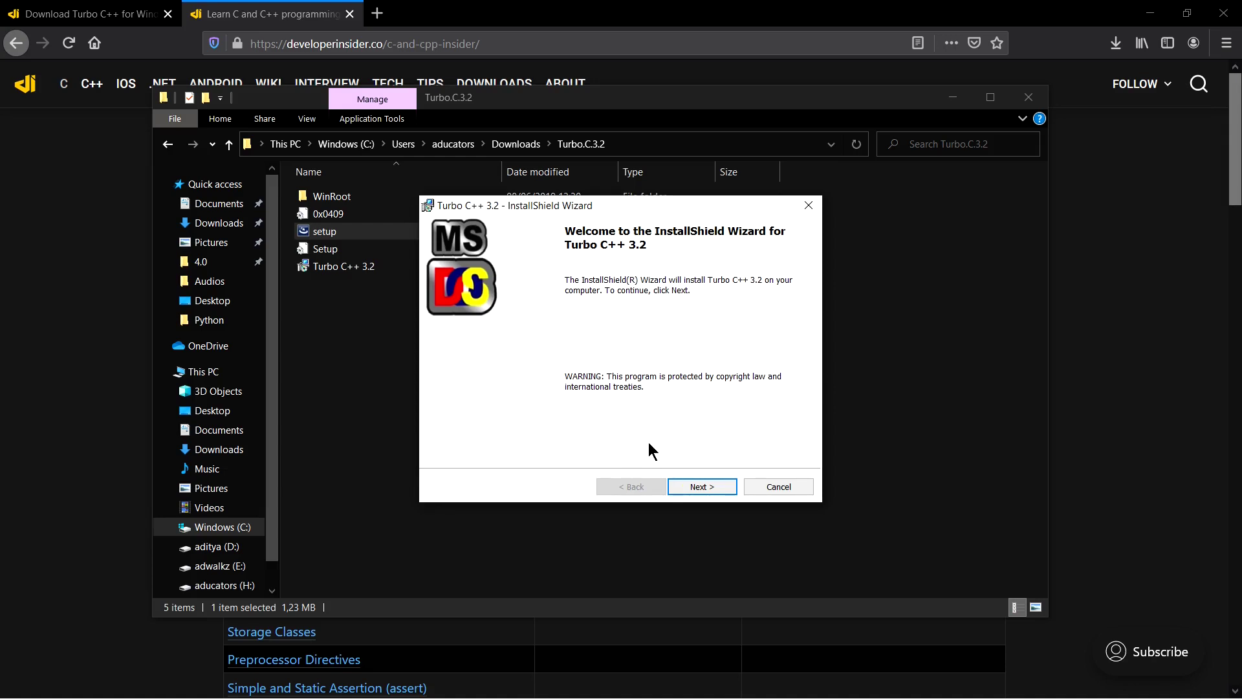
# Accept the license terms and install Turbo C++ 3.2 with default wizard settings
pyautogui.click(714, 487)
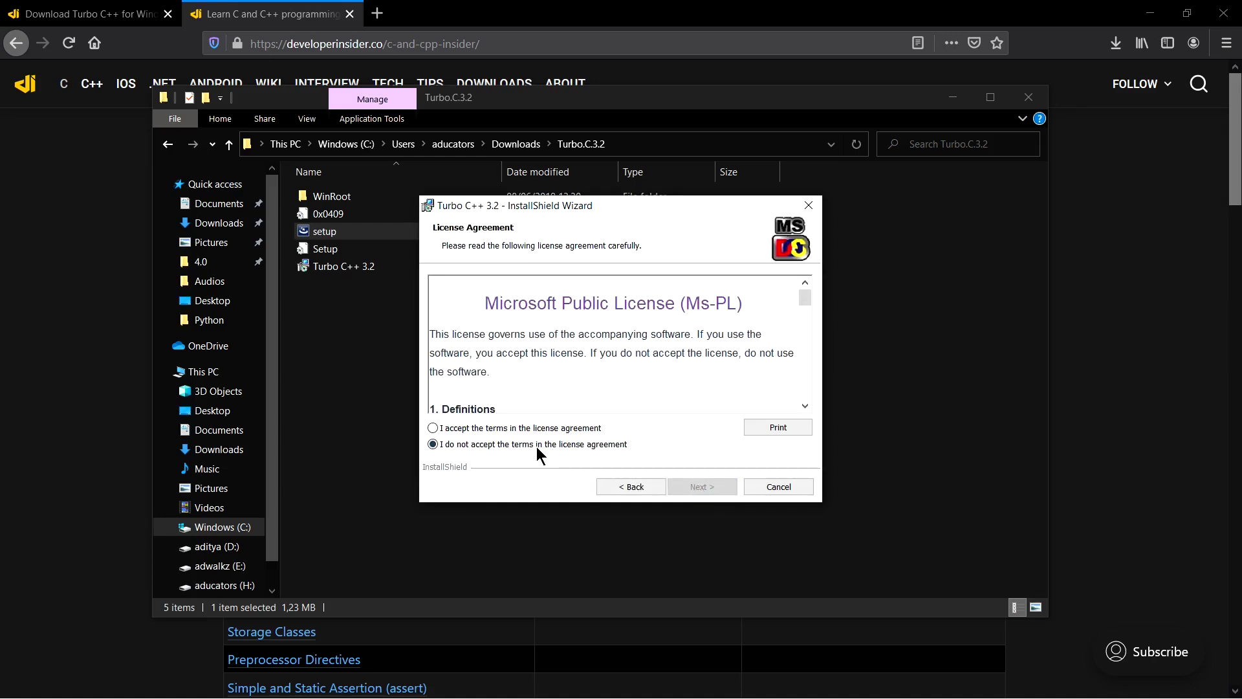
pyautogui.click(490, 429)
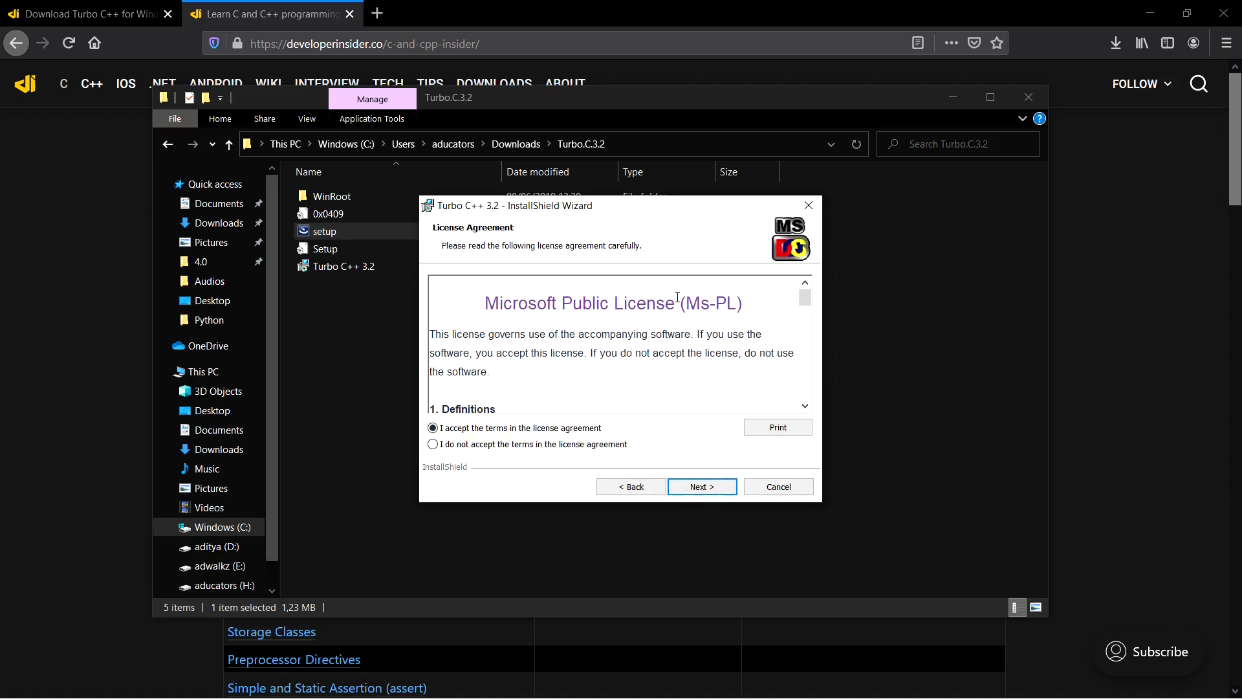
pyautogui.scroll(-5, 677, 297)
pyautogui.scroll(-5, 678, 297)
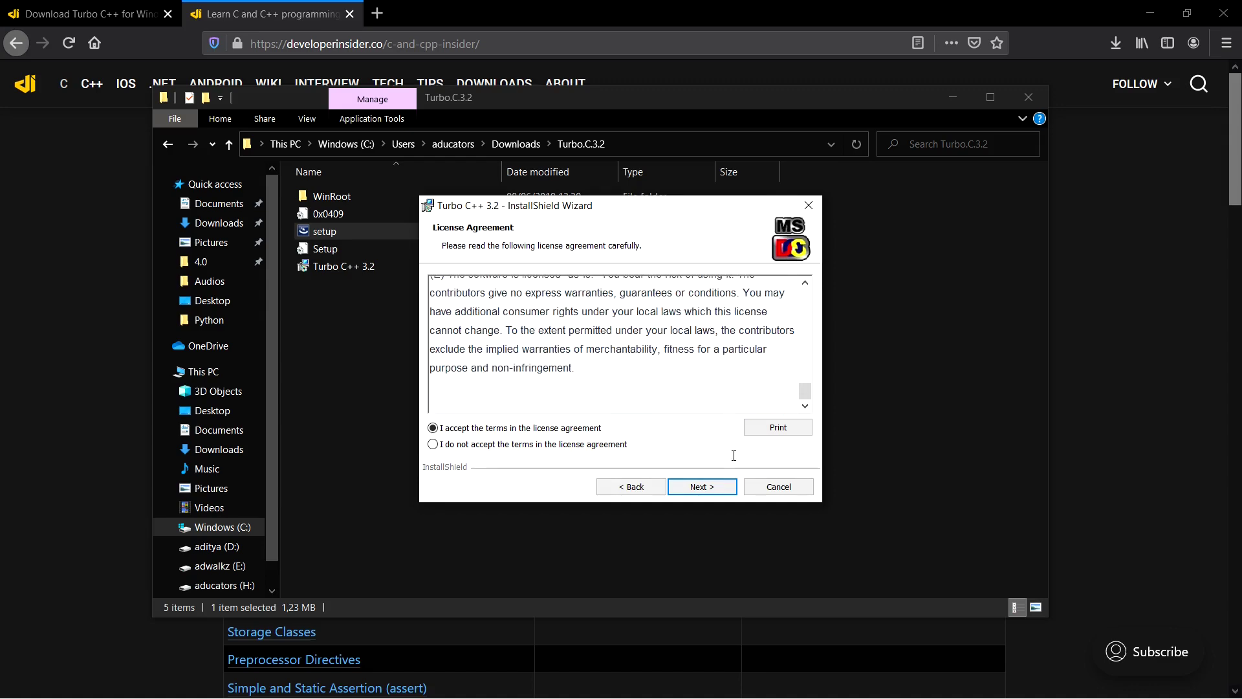
pyautogui.click(717, 493)
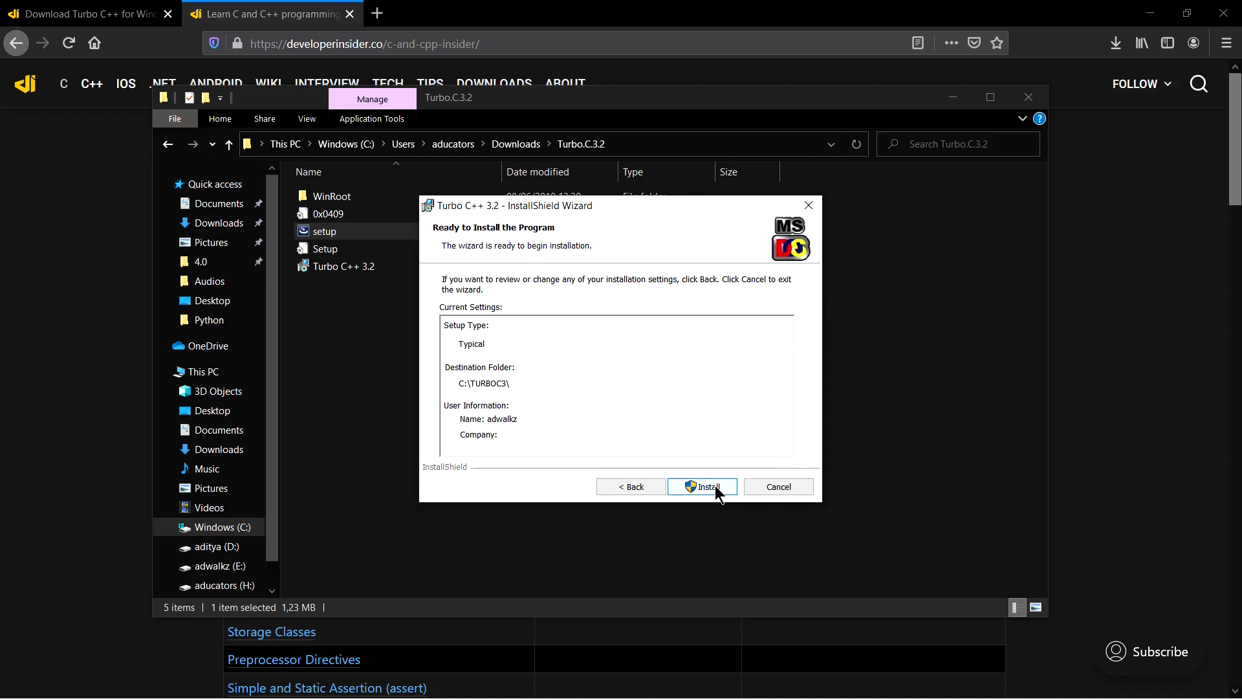
pyautogui.click(715, 486)
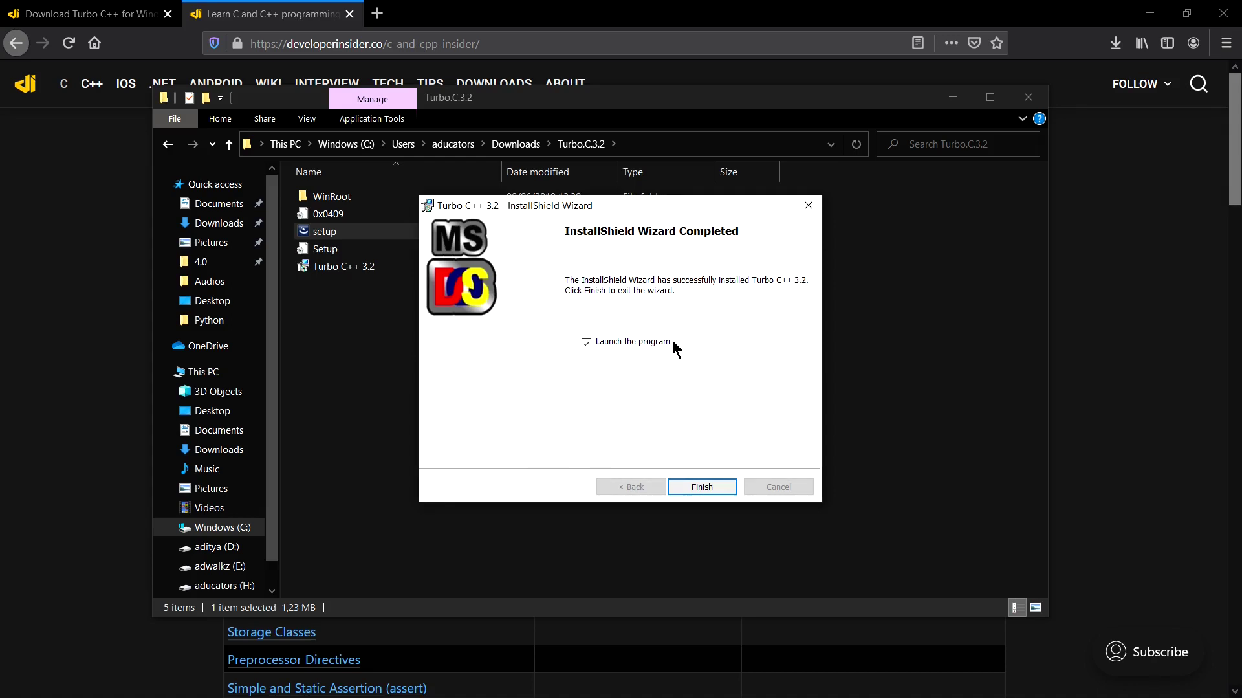
# Finish the installer, minimize Explorer and Firefox, and start Turbo C++ from its launcher
pyautogui.click(718, 482)
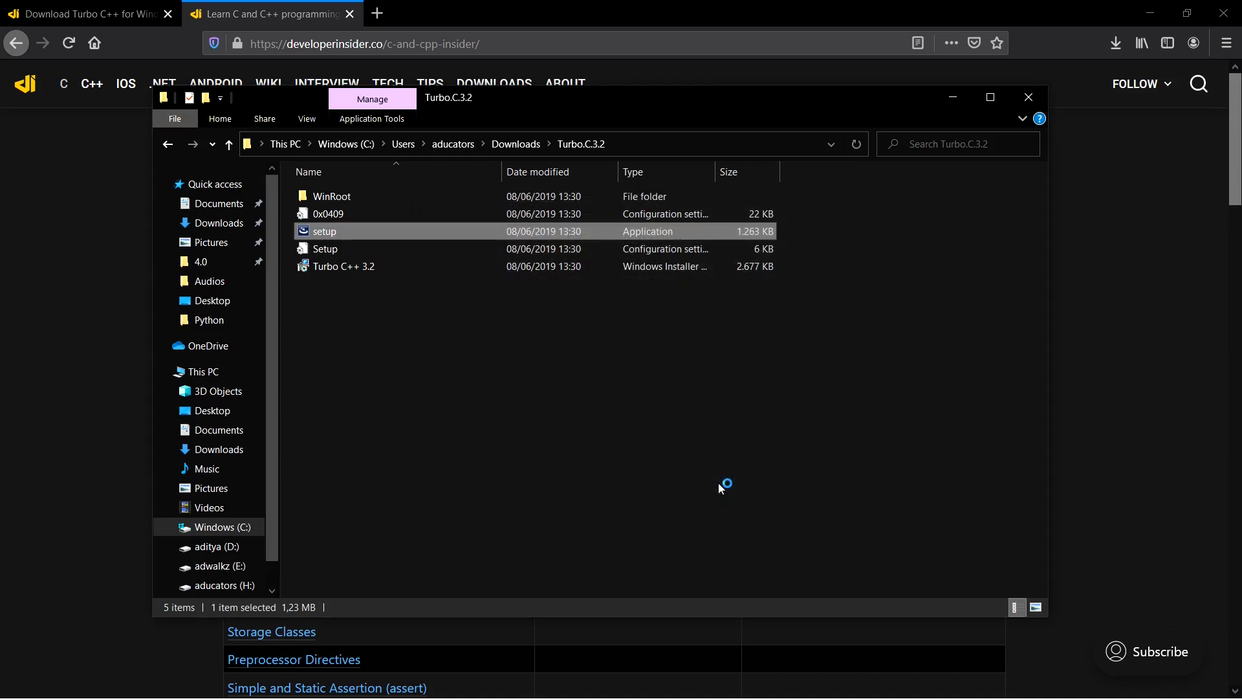
pyautogui.click(952, 97)
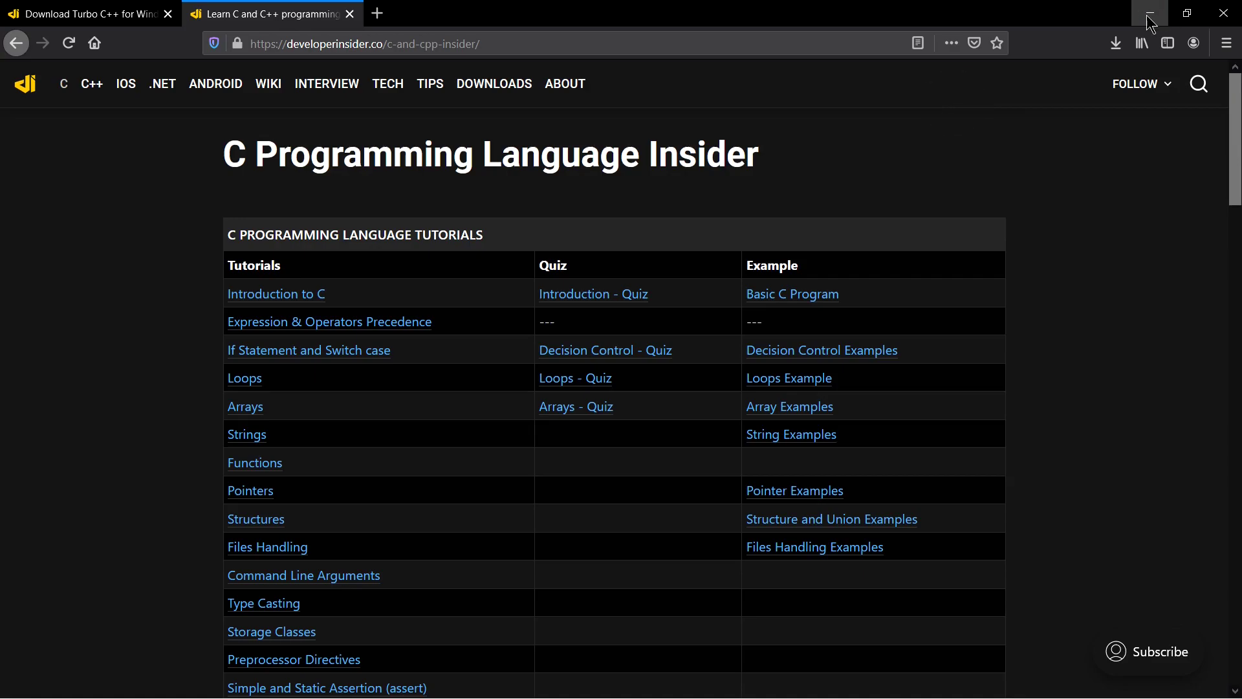
pyautogui.click(1147, 15)
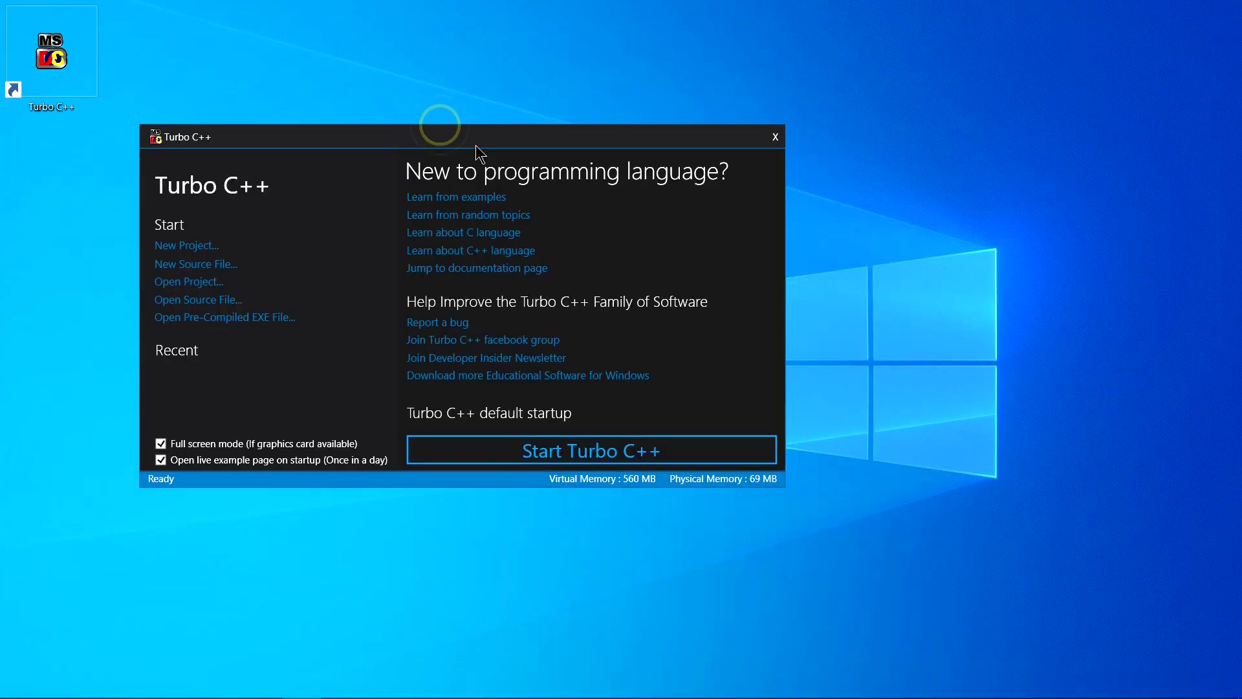
pyautogui.click(565, 456)
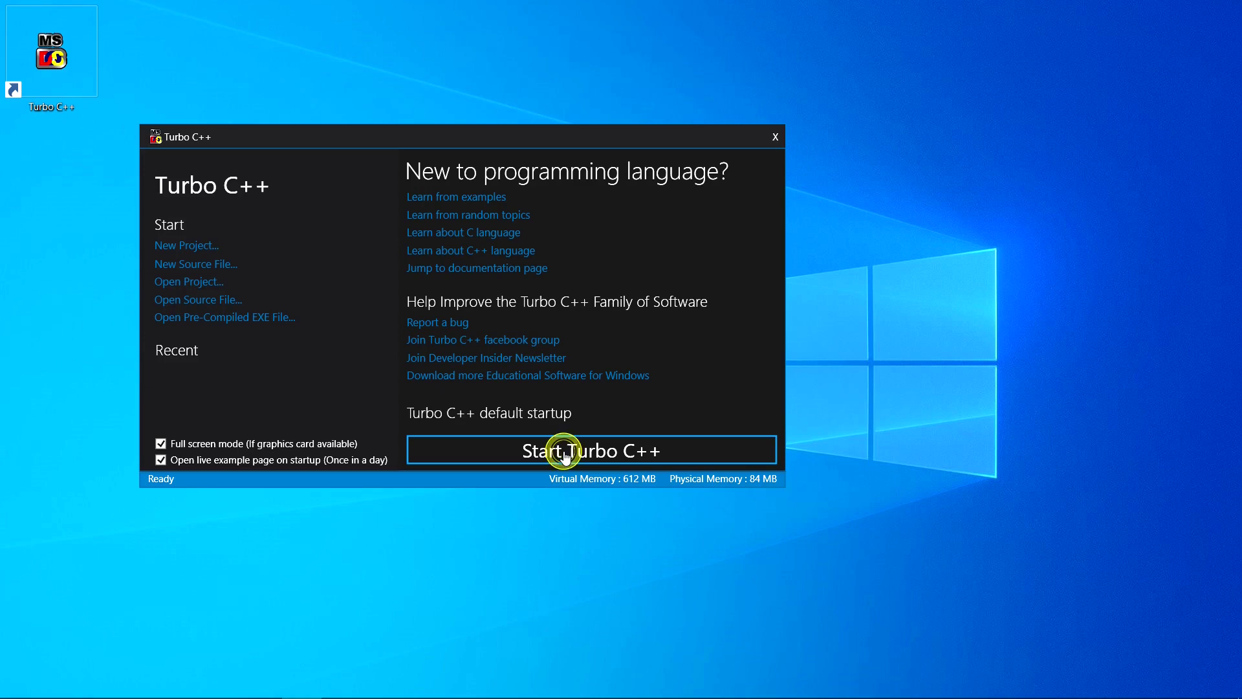